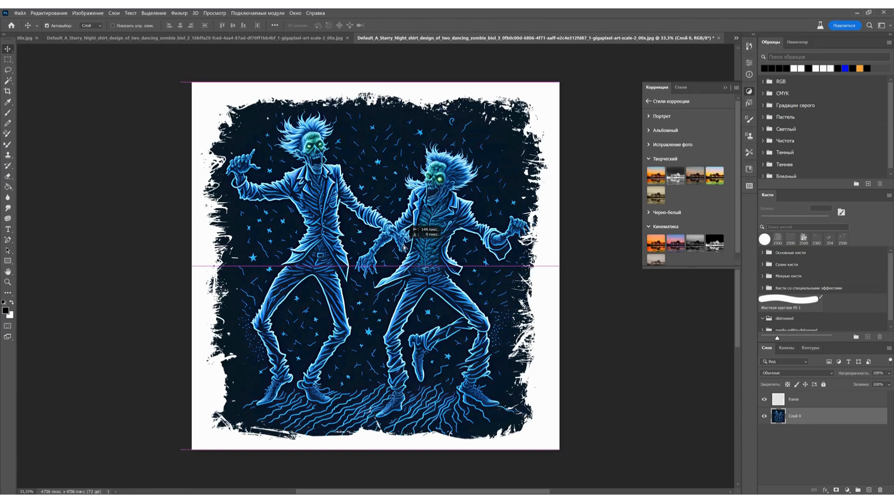
- Load the frame layer's pixels as a selection and invert it to select the area inside the torn border
click(783, 403)
ctrl+click(784, 402)
key(m)
right_click(362, 200)
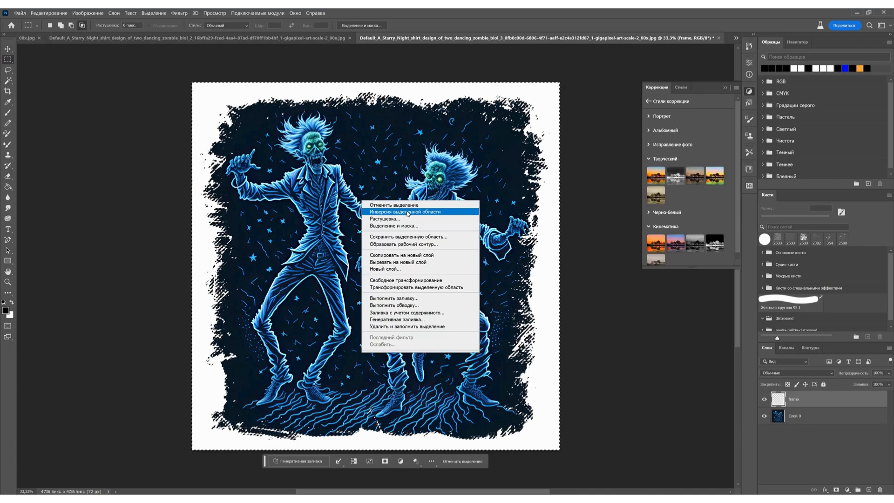
click(407, 212)
- Copy the selected area of the artwork layer Слой 0 and paste it as a new layer
click(793, 419)
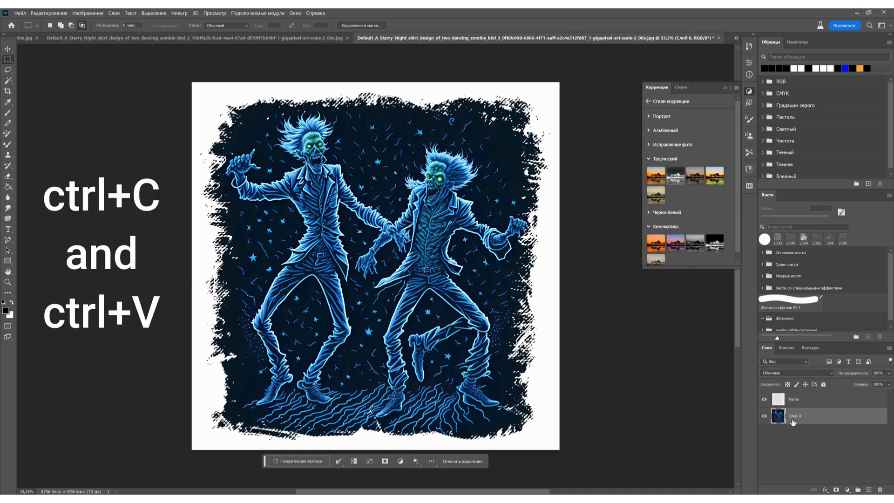
key(ctrl+c)
key(ctrl+v)
- Delete the Слой 0 and frame layers, then shift the remaining cut-out artwork about 72 px left to centre it on the canvas
click(804, 430)
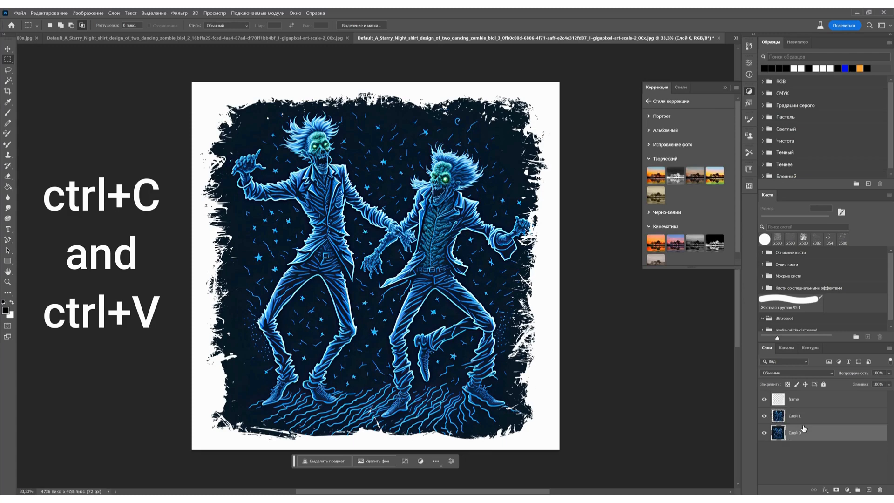
key(Delete)
click(811, 400)
key(Delete)
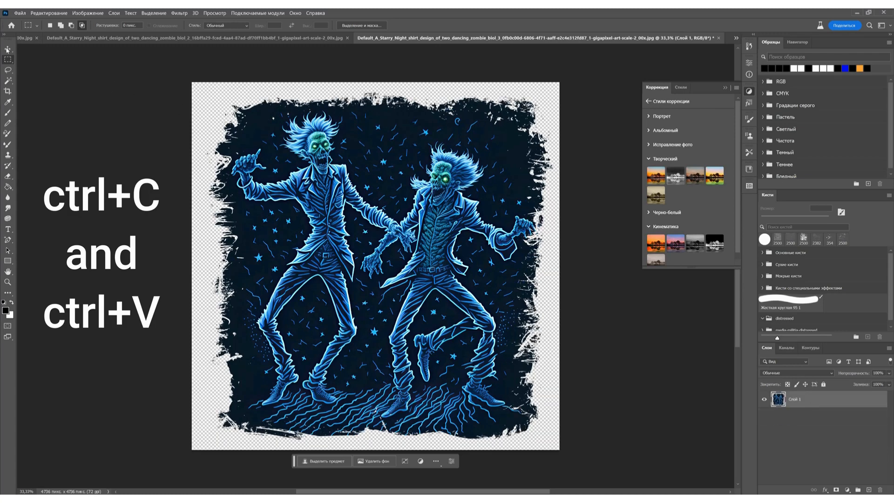
key(v)
drag(422, 241, 411, 240)
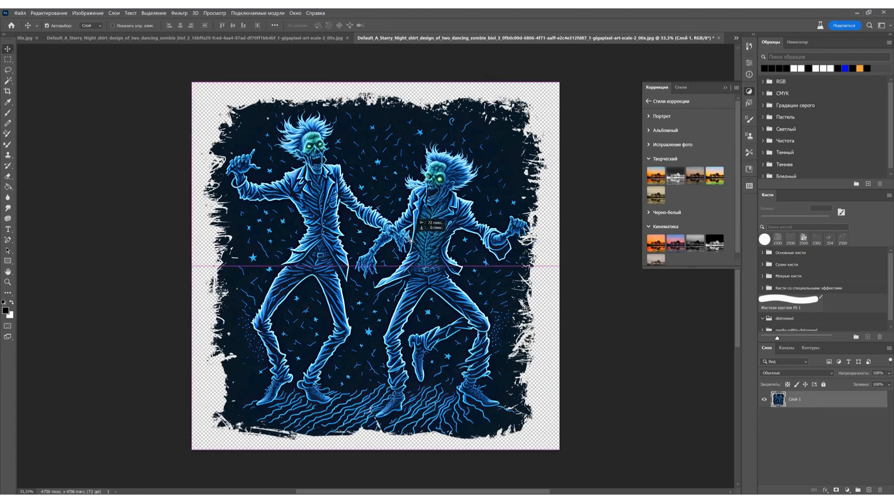
- Adjust the artwork's Levels with input values of 27 for shadows, 1.18 for midtones and 242 for highlights
key(ctrl+l)
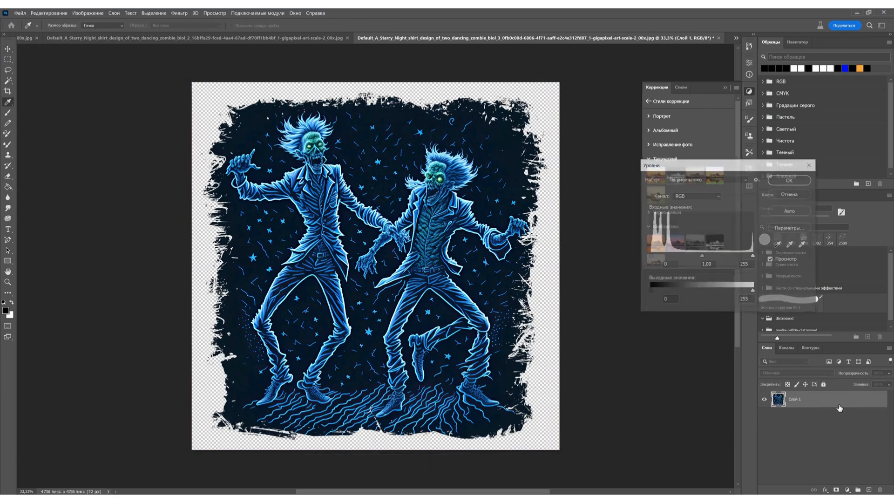
drag(650, 256, 661, 255)
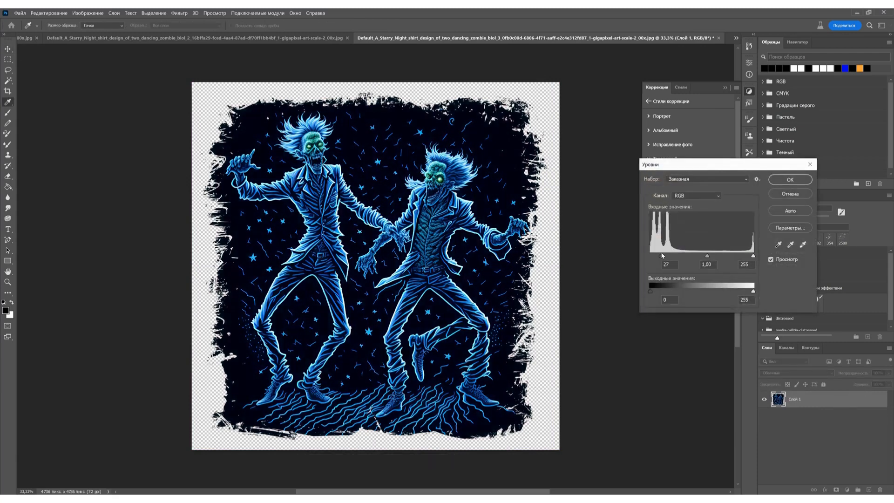
click(702, 257)
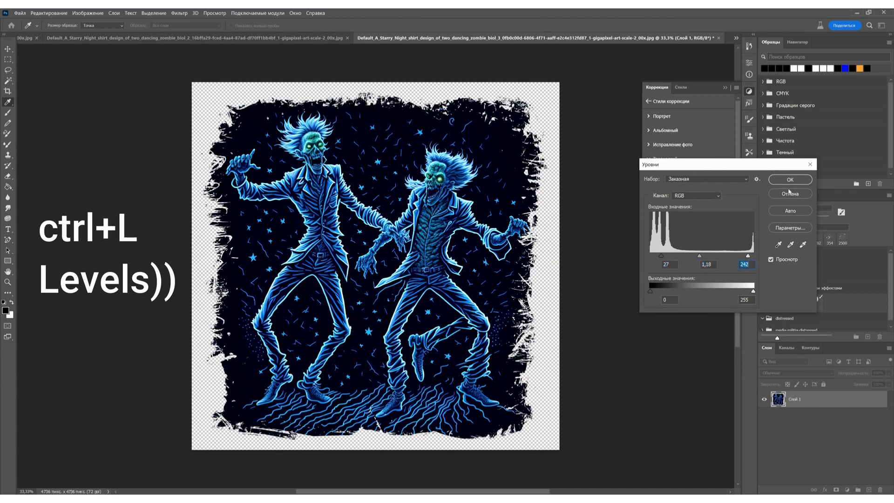
key(Return)
- Export the image as a transparent PNG of 4736 x 4736 px and save the file
click(18, 13)
mouse_move(46, 149)
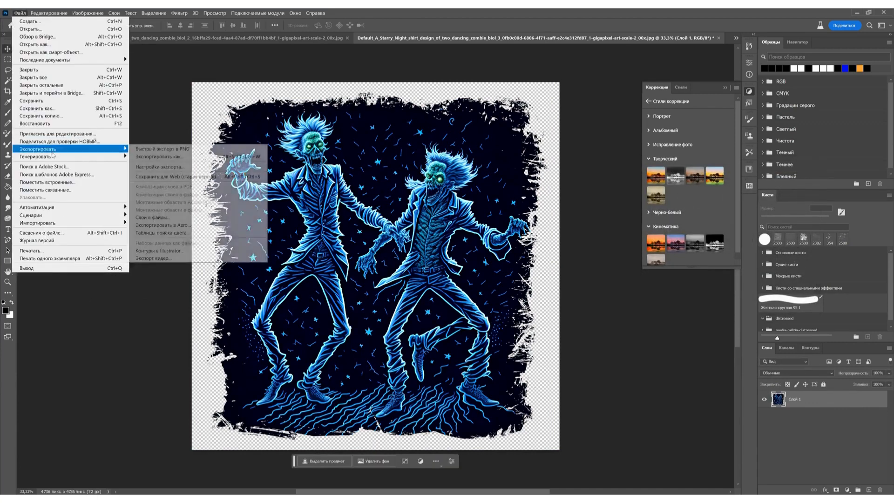
click(177, 156)
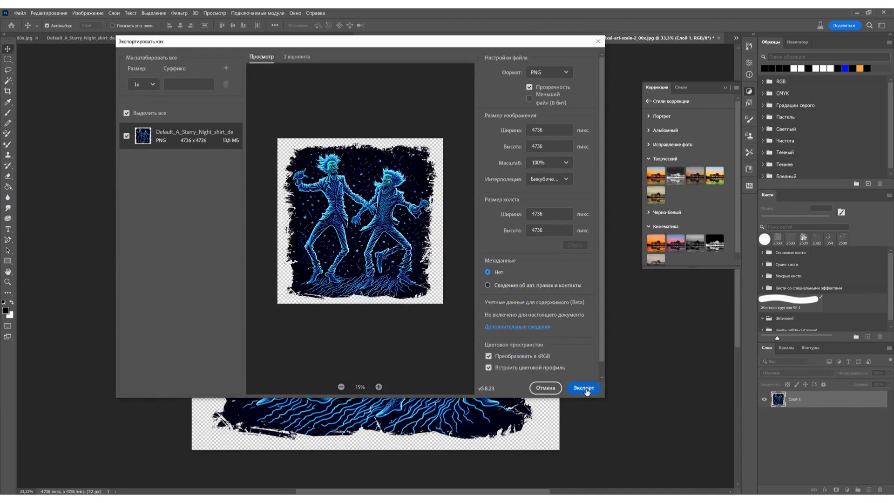
click(585, 388)
click(530, 338)
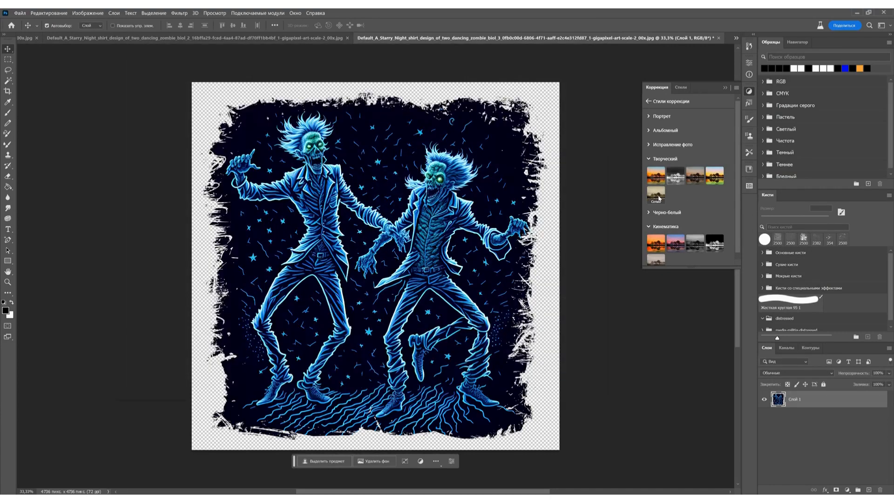
- Apply the creative Sepia preset and set the input Levels of Слой 1 to 31, 1.51 and 201
click(655, 194)
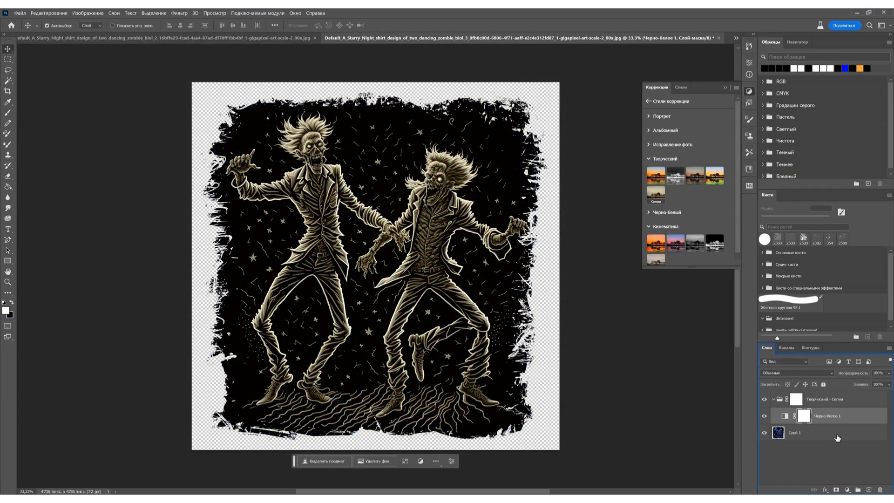
click(834, 437)
key(ctrl+l)
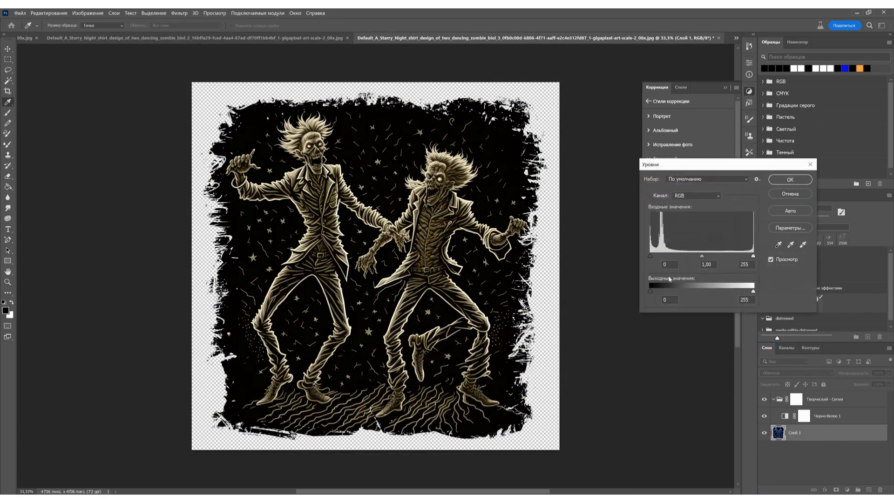
drag(650, 256, 657, 258)
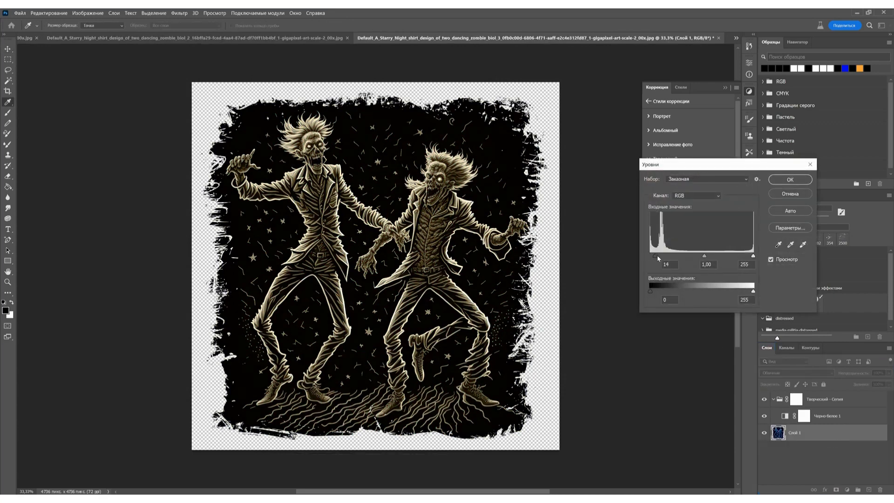
click(695, 257)
drag(753, 257, 732, 258)
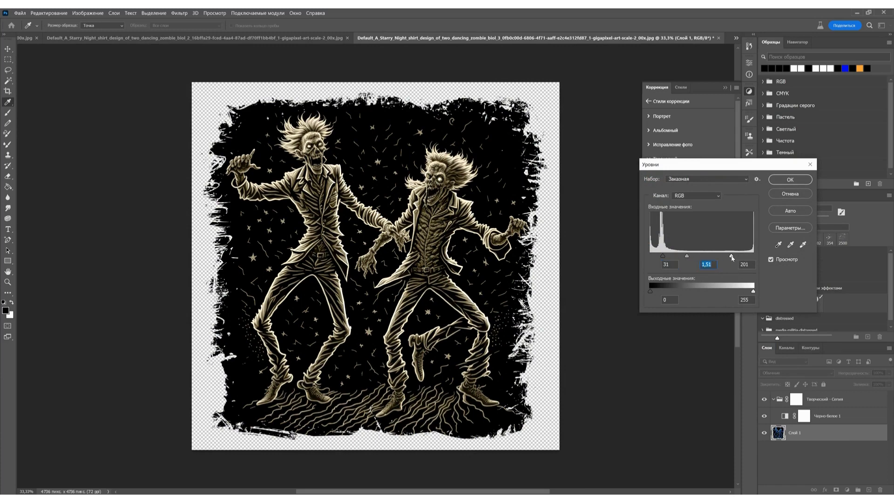
click(790, 179)
- Merge the sepia adjustment group and the artwork into a single layer
key(ctrl+shift+e)
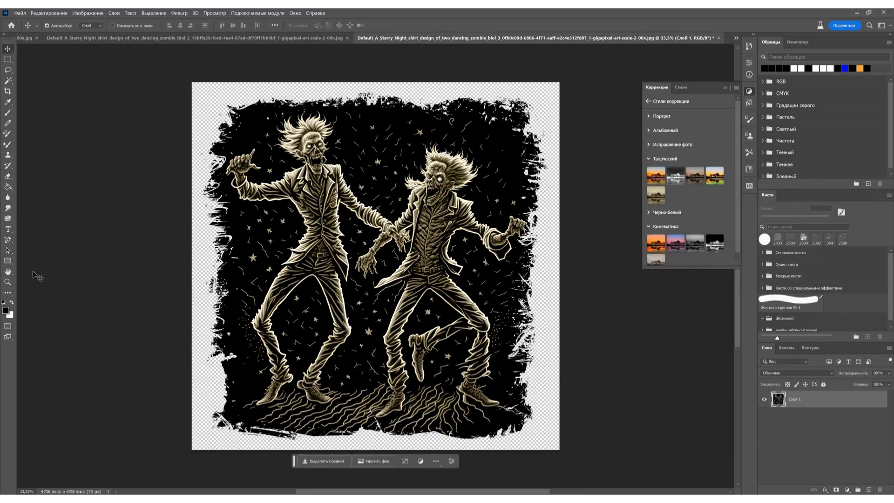
click(7, 282)
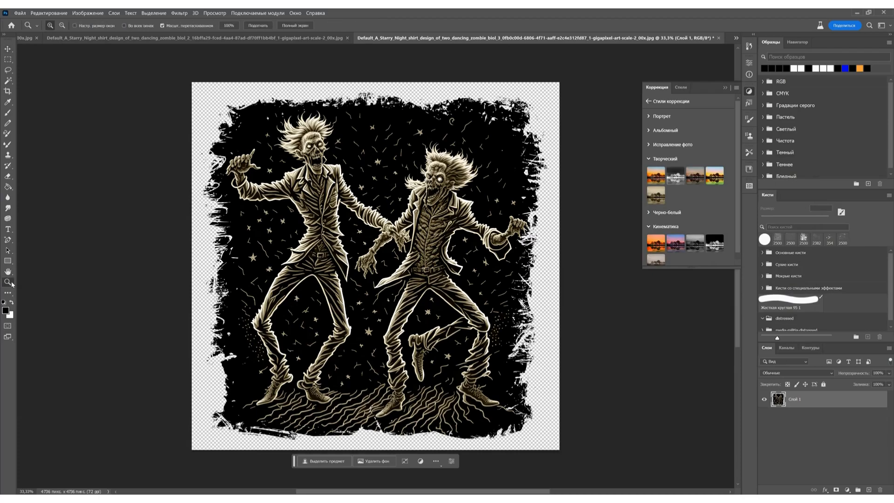
drag(512, 386, 512, 386)
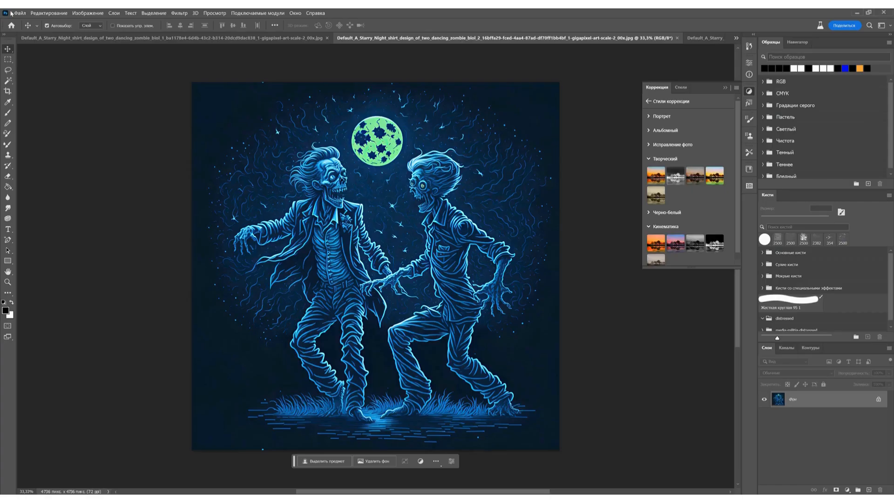
- Place frame.png as an embedded image in the zombie_biol_2 document
click(20, 13)
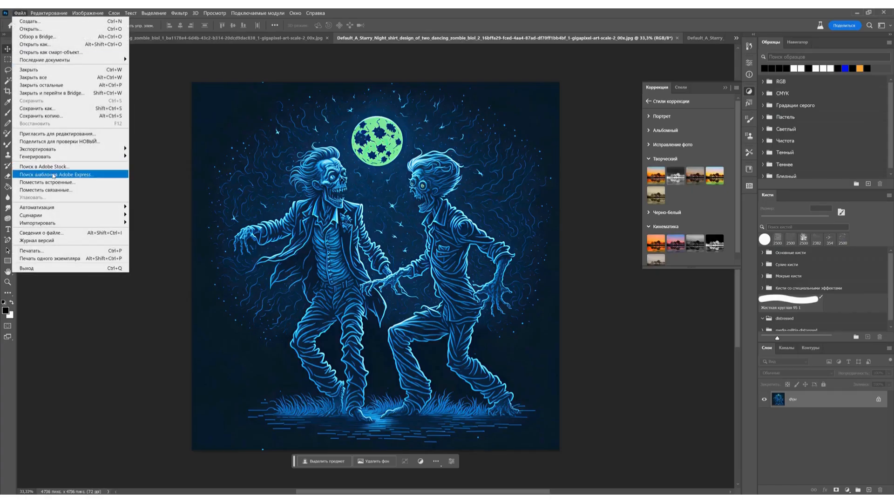
click(55, 179)
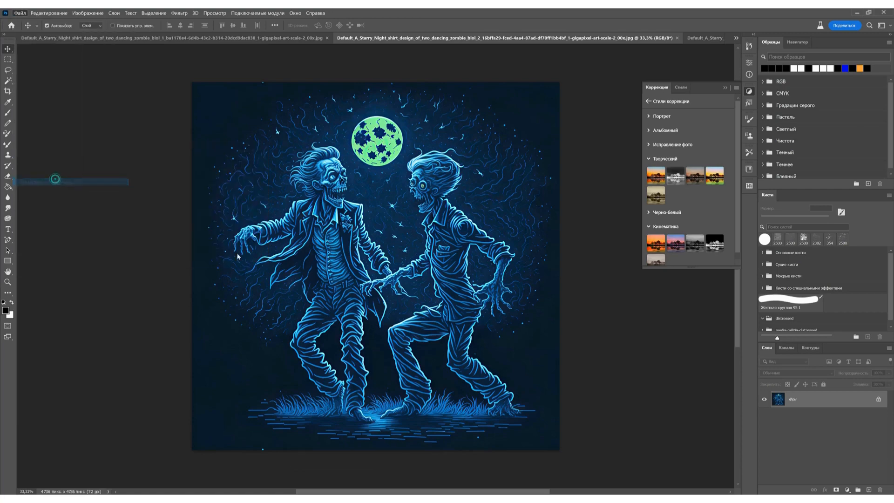
text(fr)
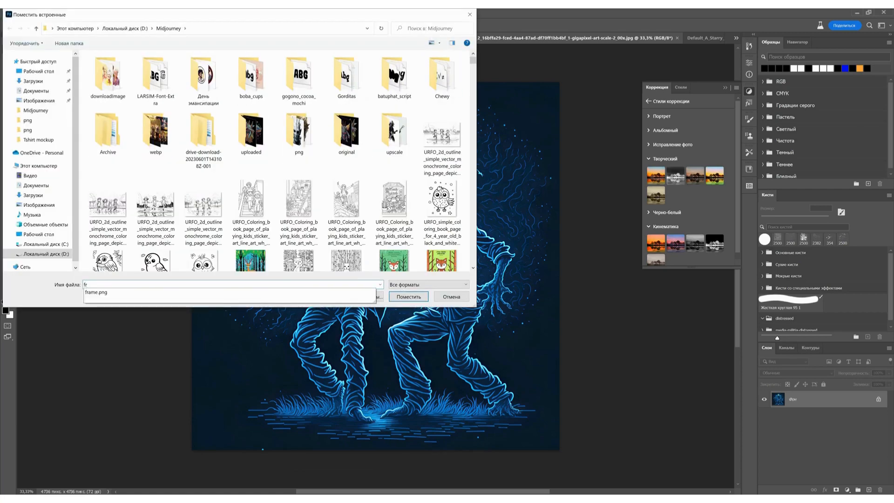
key(Down)
key(Return)
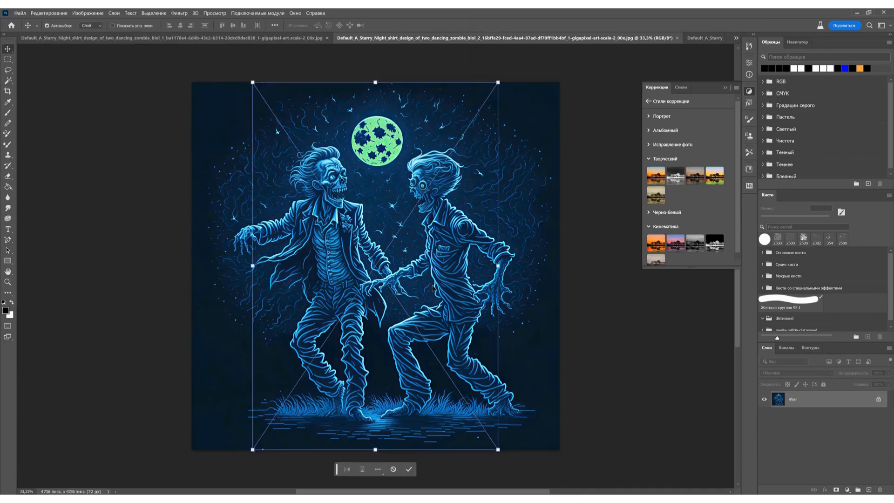
key(Return)
- Rasterize the frame layer and stretch it horizontally on both sides to cover the full canvas width
right_click(802, 405)
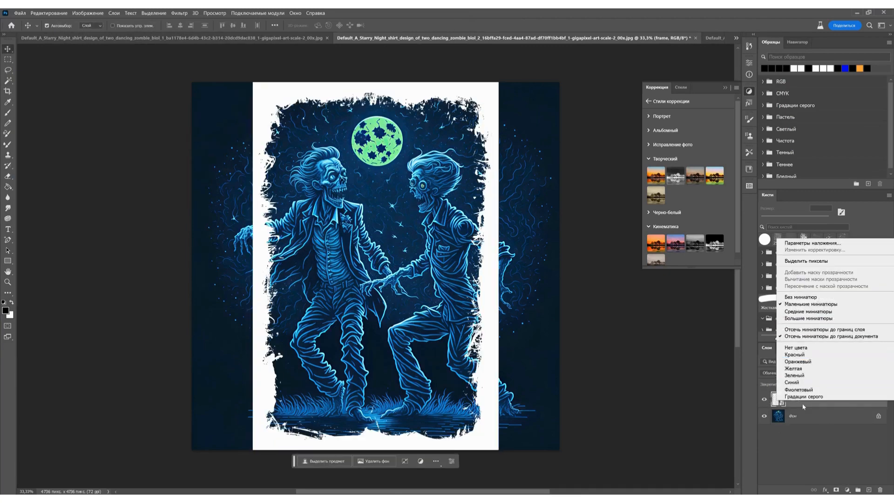
right_click(802, 405)
click(783, 222)
key(ctrl+t)
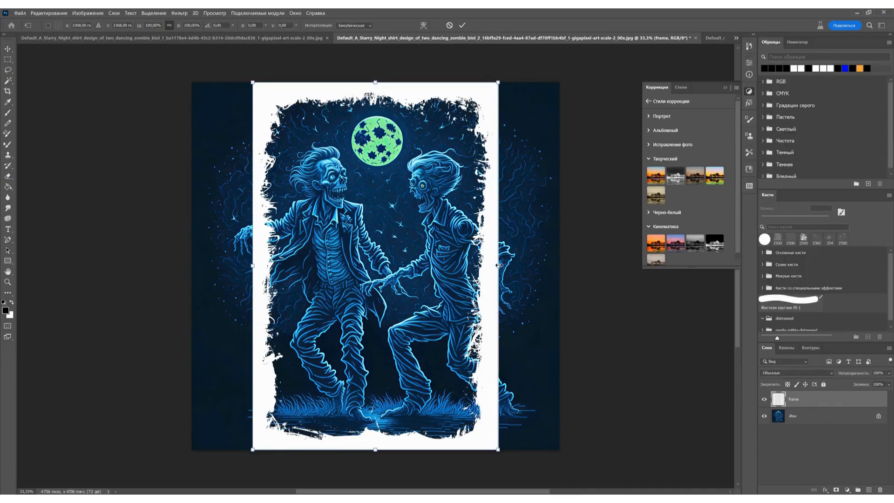
drag(498, 264, 559, 265)
drag(252, 265, 192, 265)
key(Return)
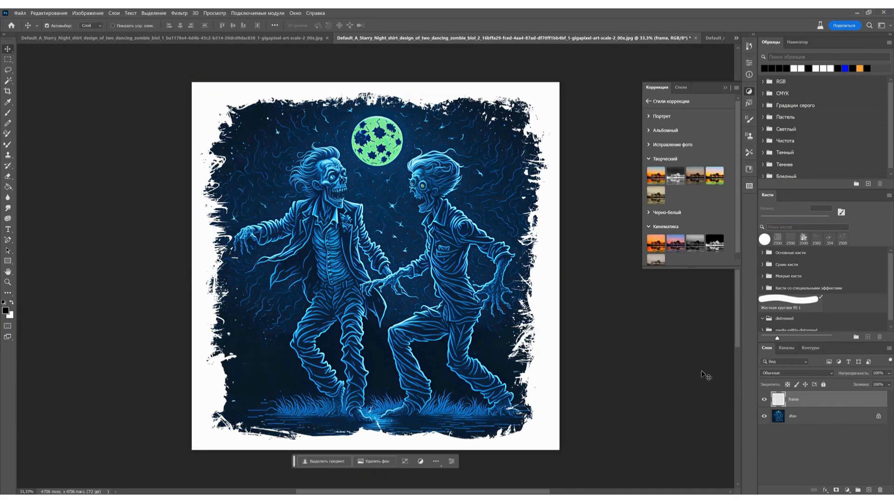
- Copy the frame layer into the zombie_biol_1 document and the three zombie_lady documents
drag(798, 402, 470, 291)
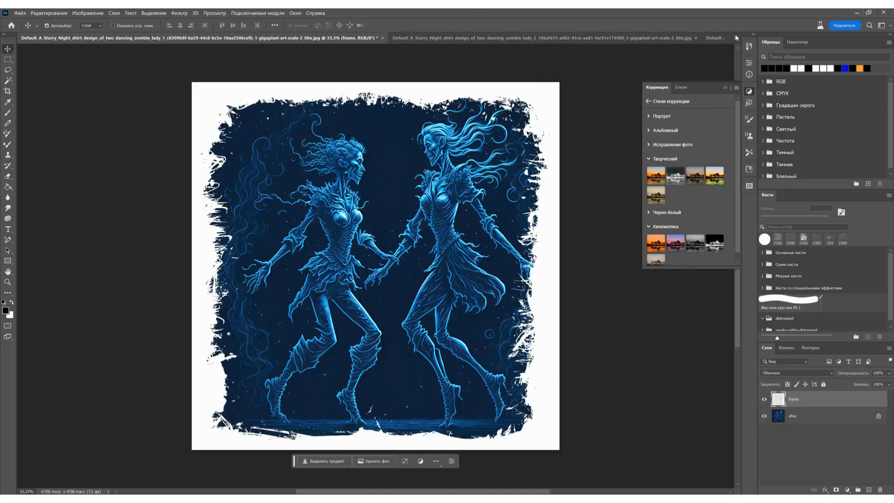
click(736, 38)
click(469, 47)
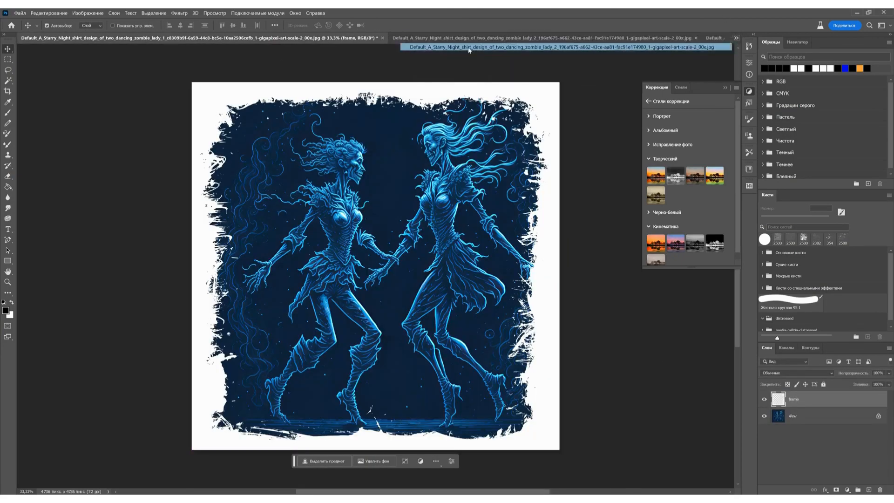
click(736, 38)
click(615, 56)
key(ctrl+v)
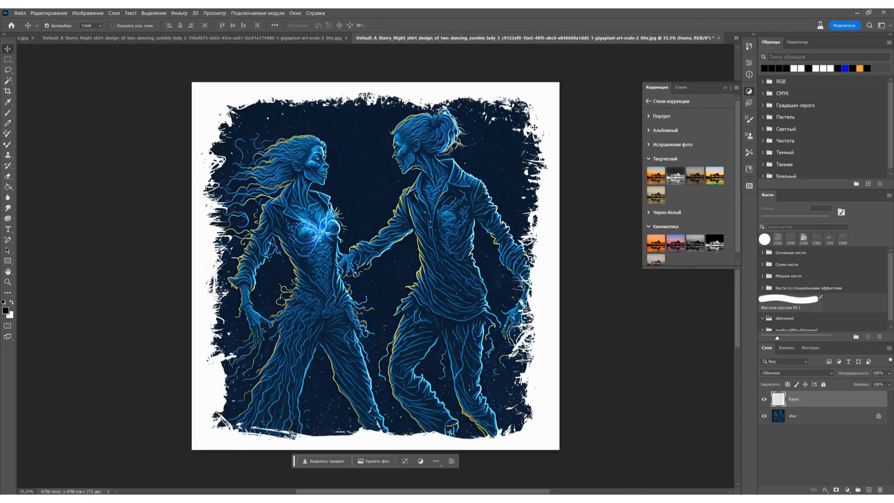
- Go through the remaining zombie_biol documents and paste the frame layer into zombie_biol_3
click(735, 38)
click(615, 62)
key(ctrl+v)
click(736, 38)
click(600, 70)
key(ctrl+v)
click(736, 38)
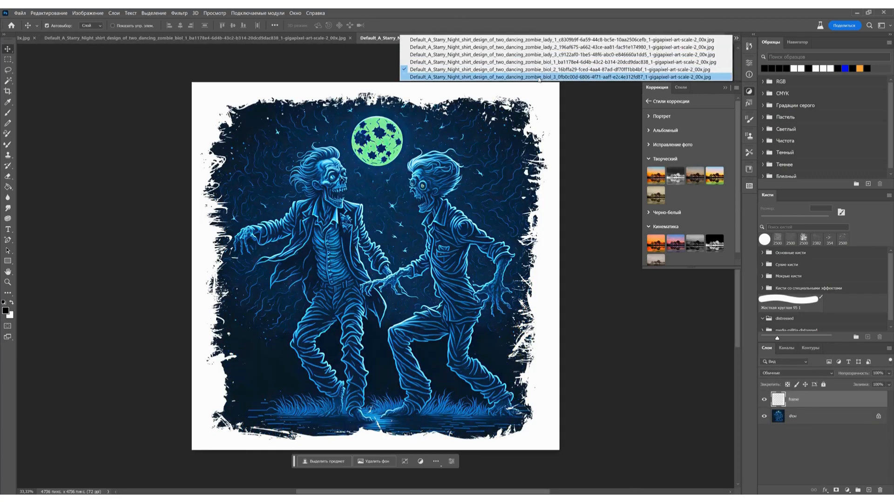
click(601, 76)
key(ctrl+v)
- Unlock the background layer and shift the zombie artwork left so both figures sit inside the frame
click(785, 411)
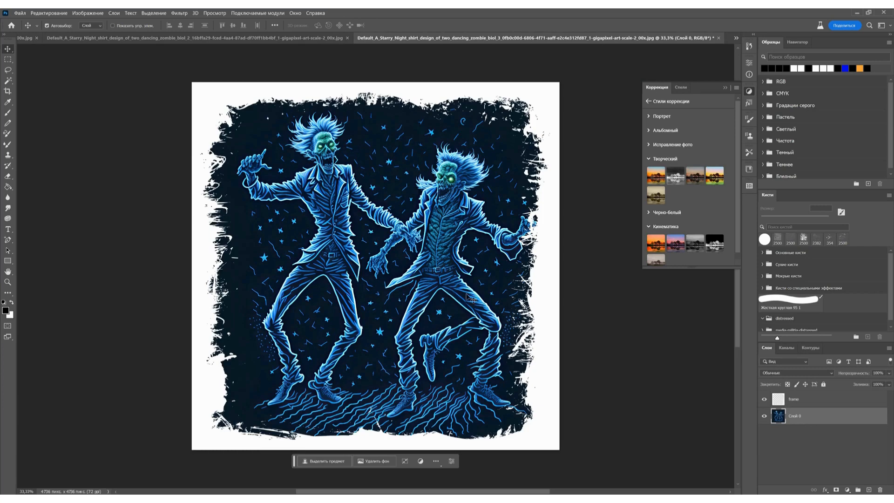
drag(426, 247, 404, 247)
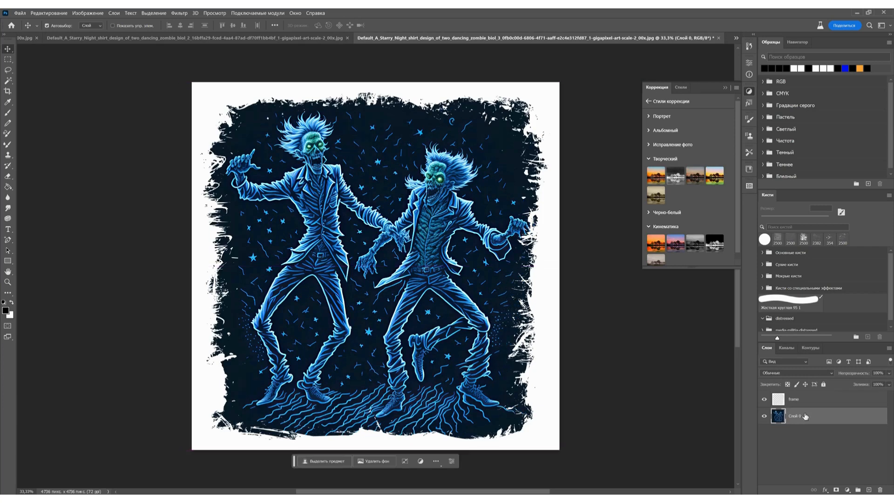
- Select the frame layer's pixels and invert the selection to cover the artwork inside the torn border
ctrl+click(778, 401)
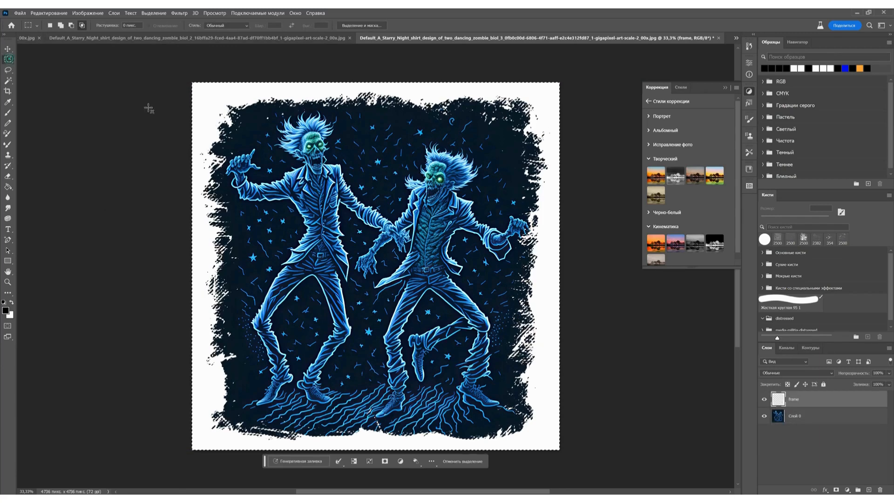
key(m)
right_click(362, 201)
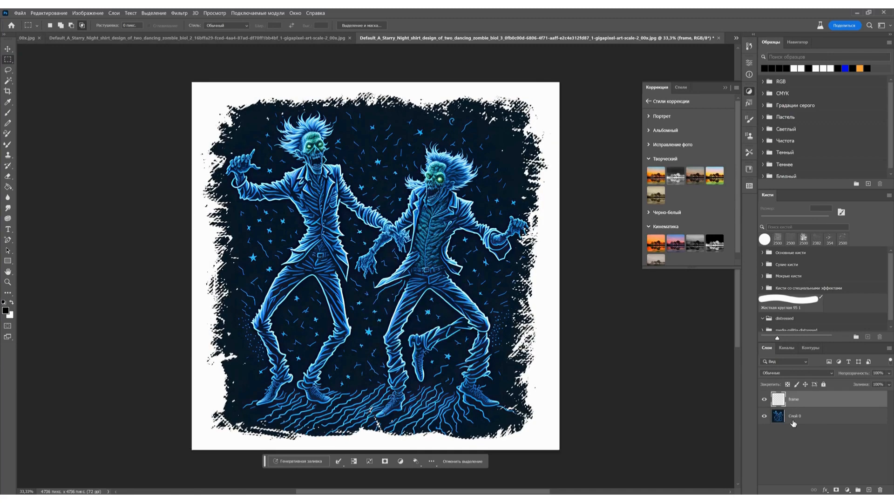
- Copy the selected part of Слой 0 and paste it onto a new layer
click(793, 419)
key(ctrl+c)
key(ctrl+v)
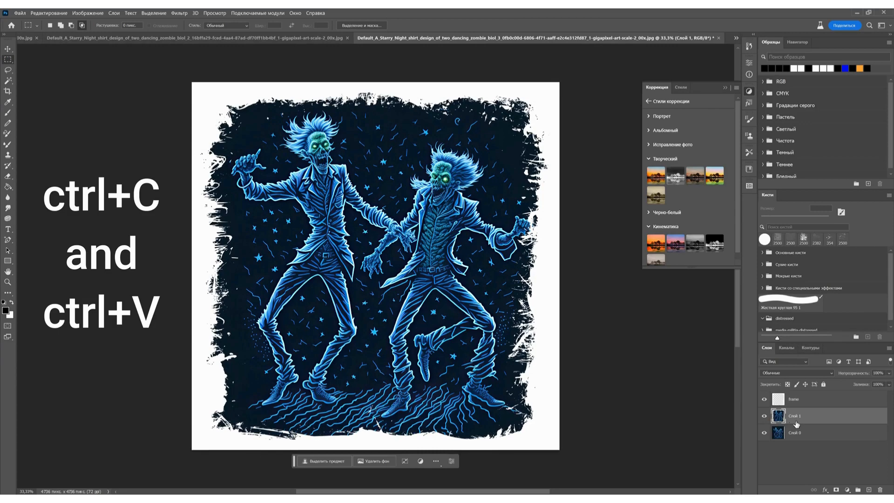
- Delete the Слой 0 and frame layers and move the cut-out artwork slightly left to centre it on the canvas
click(803, 432)
key(Delete)
click(809, 400)
key(Delete)
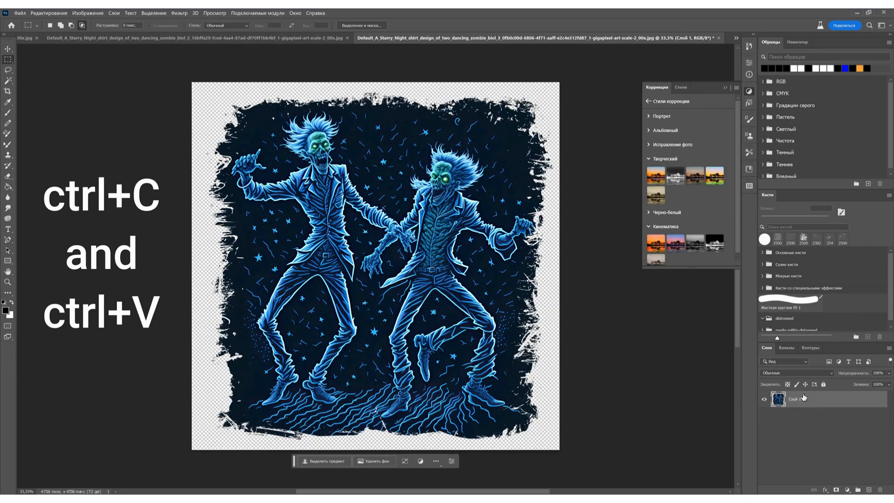
click(5, 48)
drag(419, 242, 410, 240)
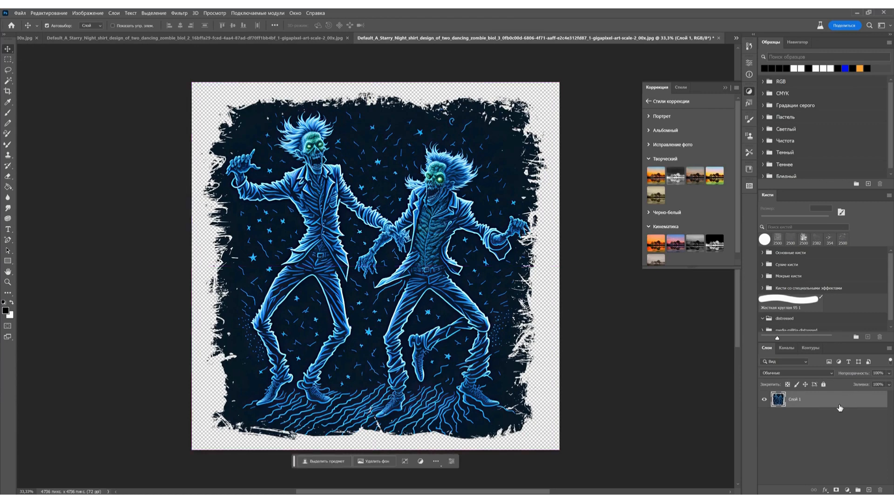
- Increase the contrast of Слой 1 with Levels, setting the black input to 27 and slightly lowering the white input
key(ctrl+l)
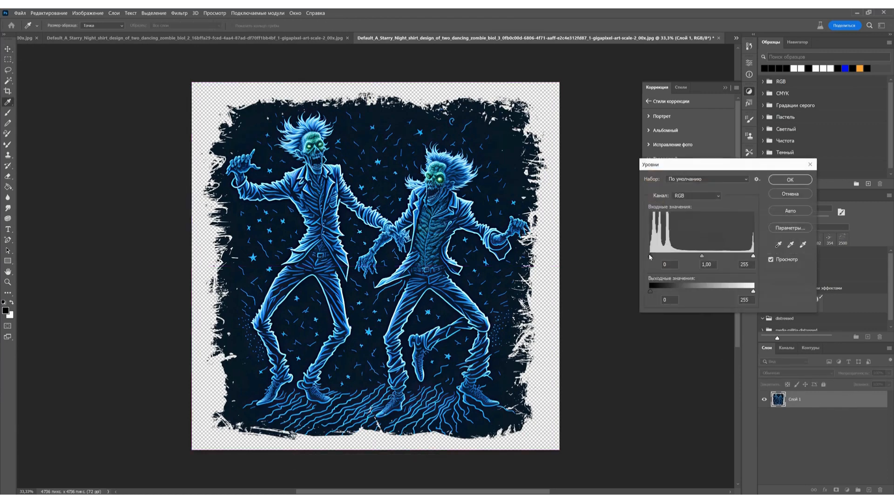
drag(650, 256, 662, 255)
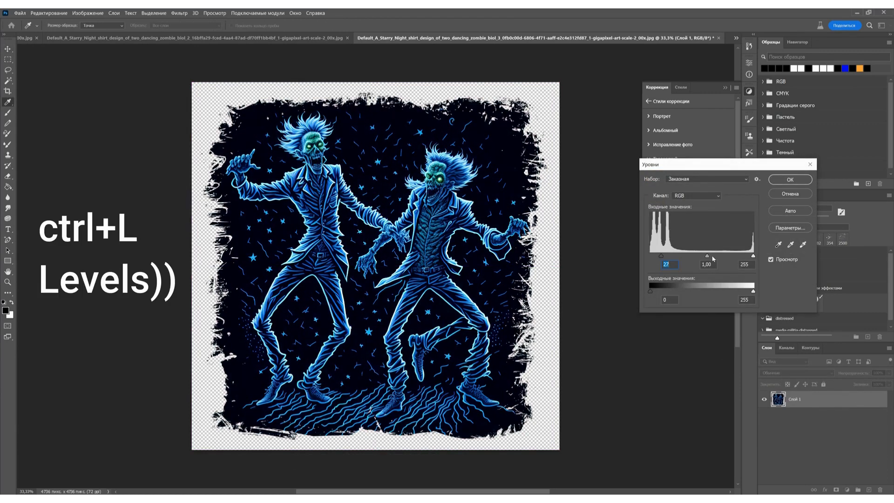
click(702, 256)
drag(749, 256, 747, 256)
click(791, 183)
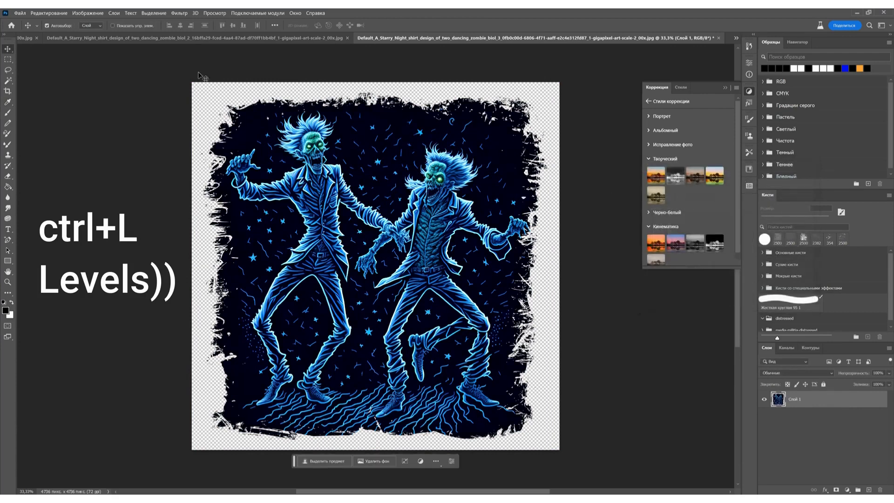
- Export the blue torn-edge zombie design as a PNG
click(20, 13)
mouse_move(54, 149)
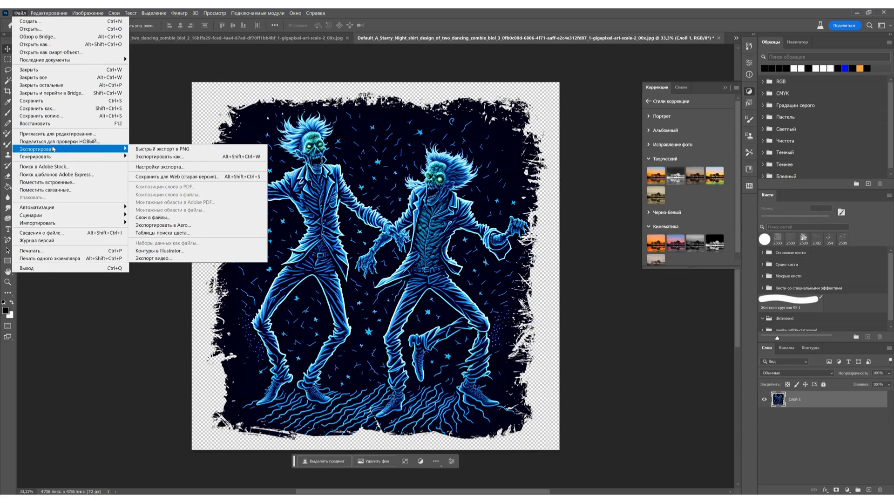
click(181, 157)
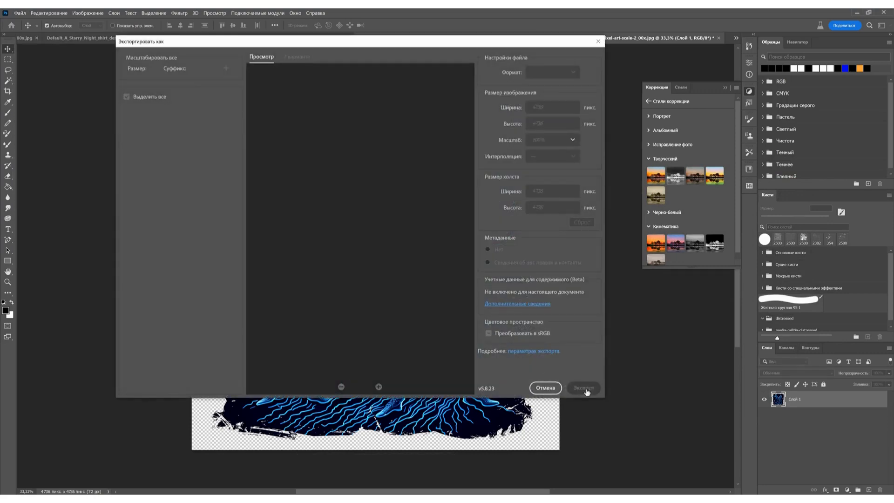
click(584, 388)
key(Return)
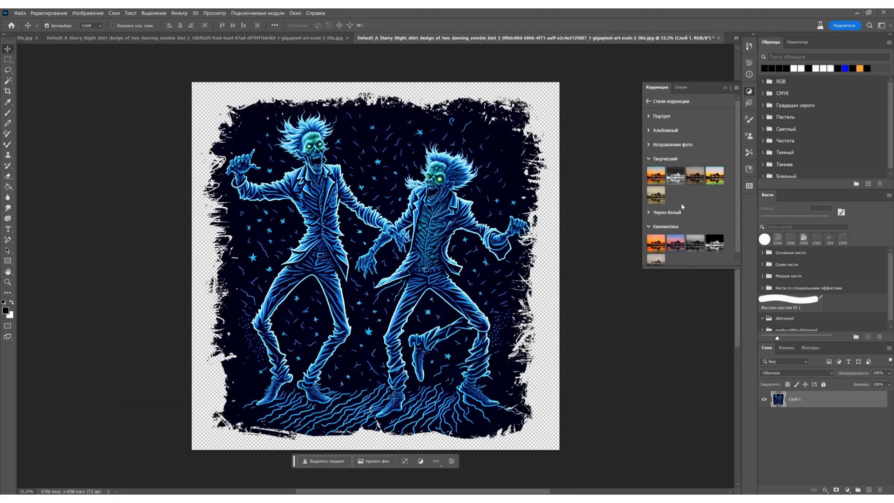
- Apply the creative Sepia adjustment preset over the artwork and select Слой 1 beneath it
key(ctrl+shift+z)
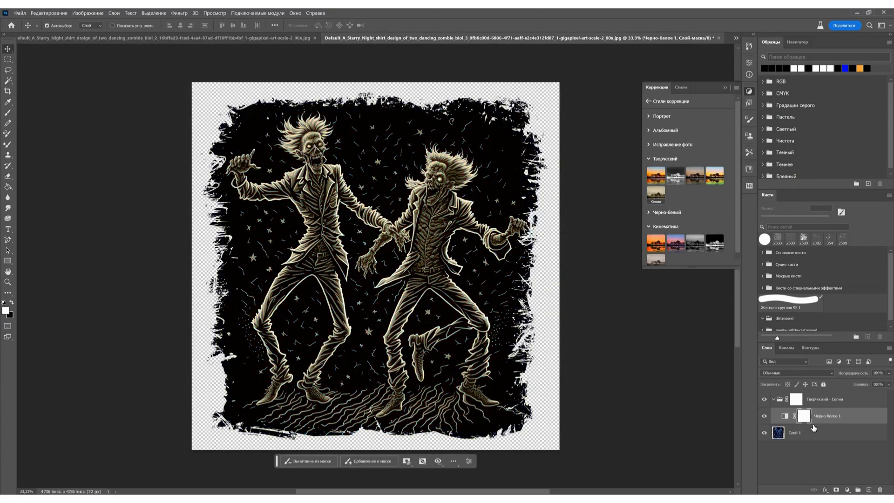
click(837, 437)
key(ctrl+z)
- Set Слой 1's input levels to 31, 1.51 and 201, and merge all visible layers
key(ctrl+l)
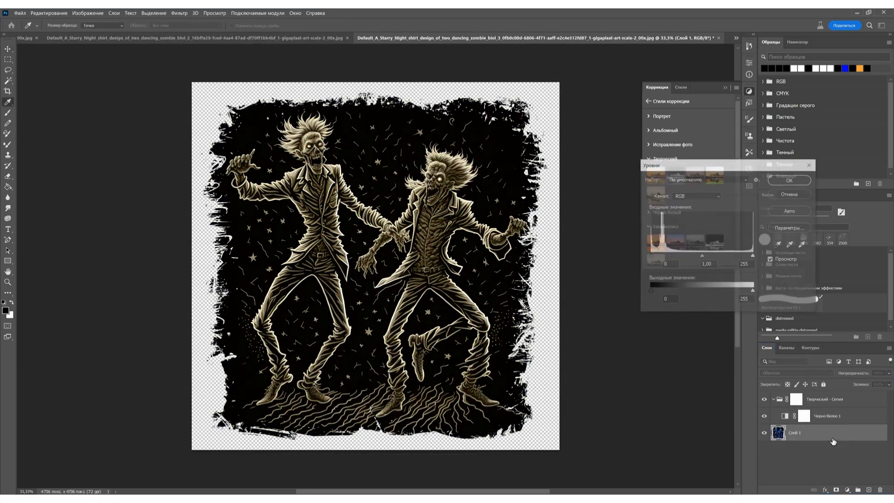
drag(650, 254, 652, 257)
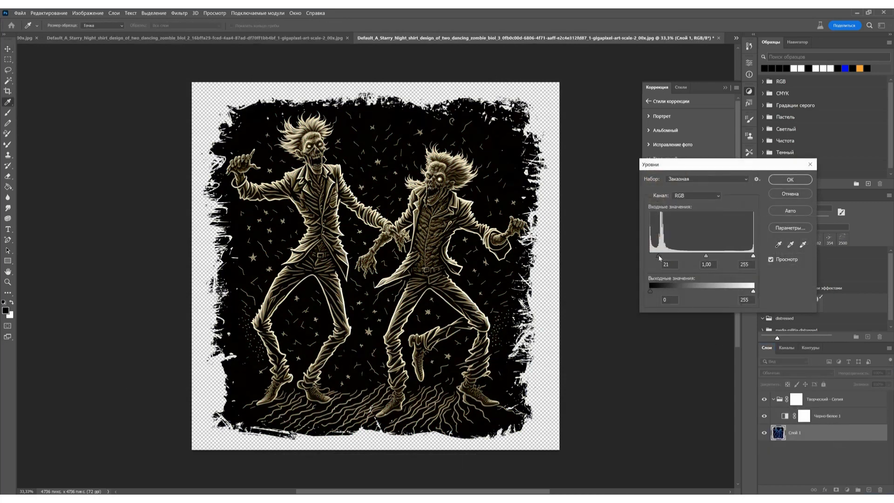
drag(707, 257, 697, 257)
drag(752, 256, 731, 256)
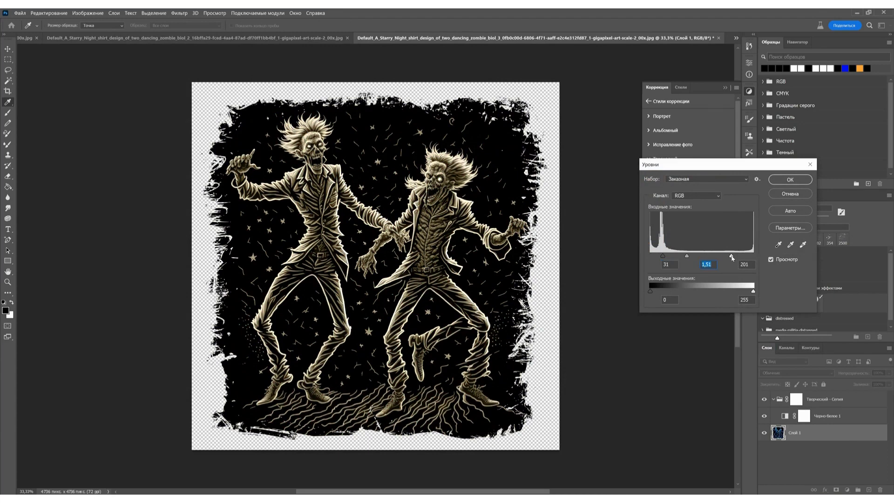
click(788, 181)
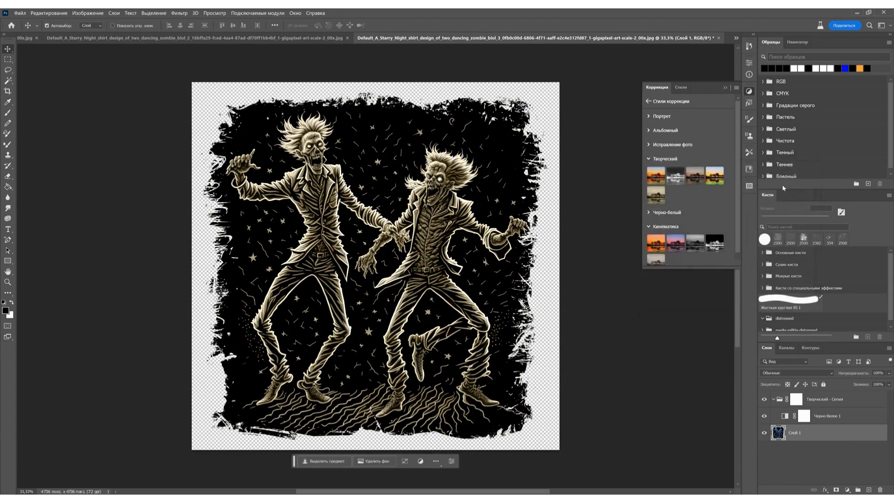
key(ctrl+shift+e)
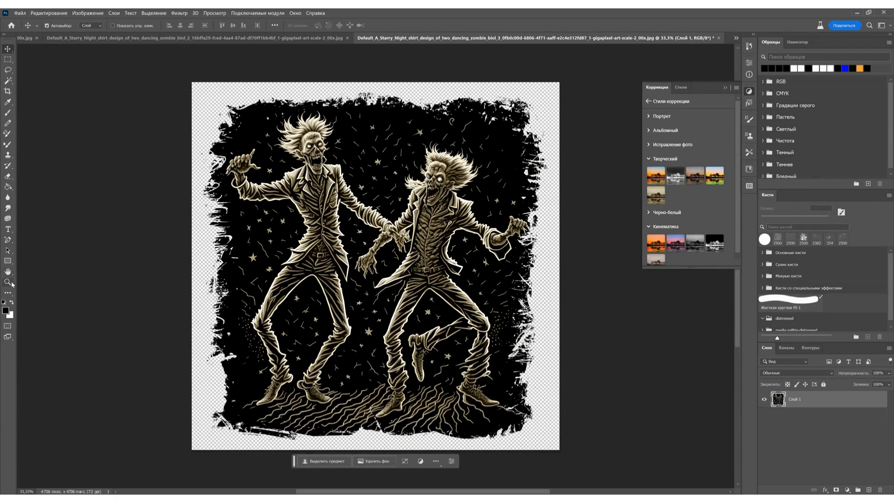
- Lasso the right zombie's extra raised leg and replace it using generative fill with the prompt "background"
click(8, 281)
click(494, 392)
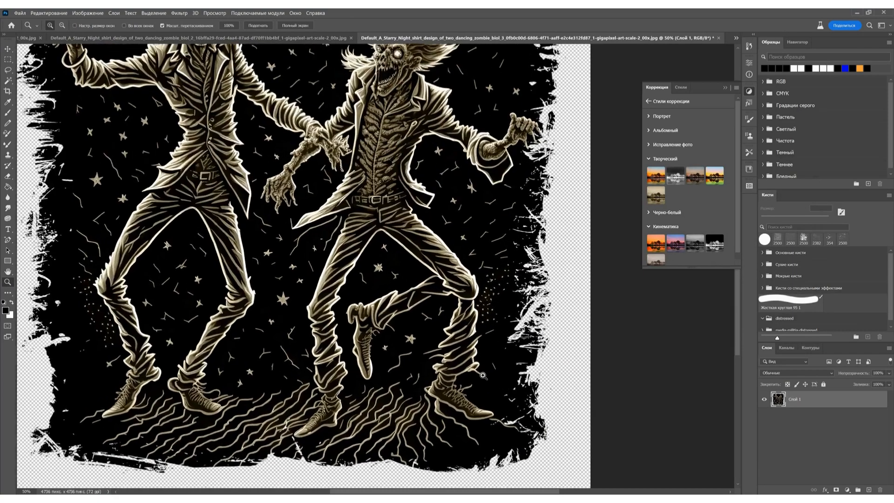
click(484, 375)
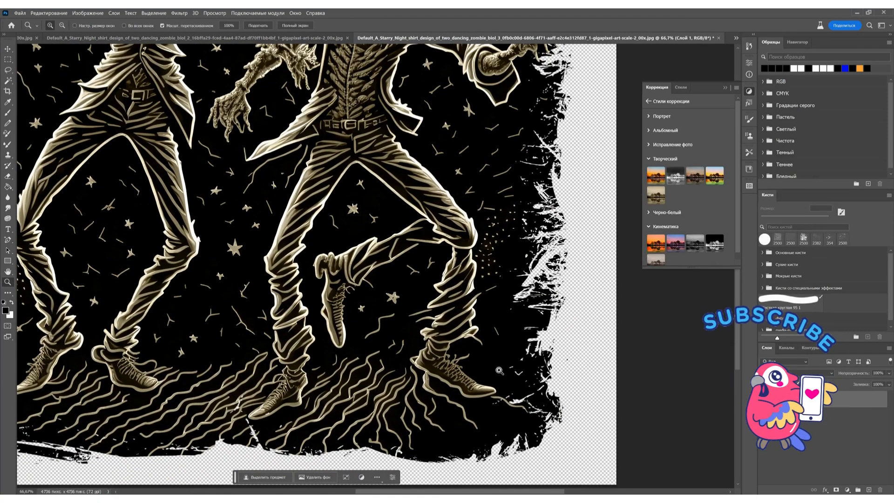
click(7, 70)
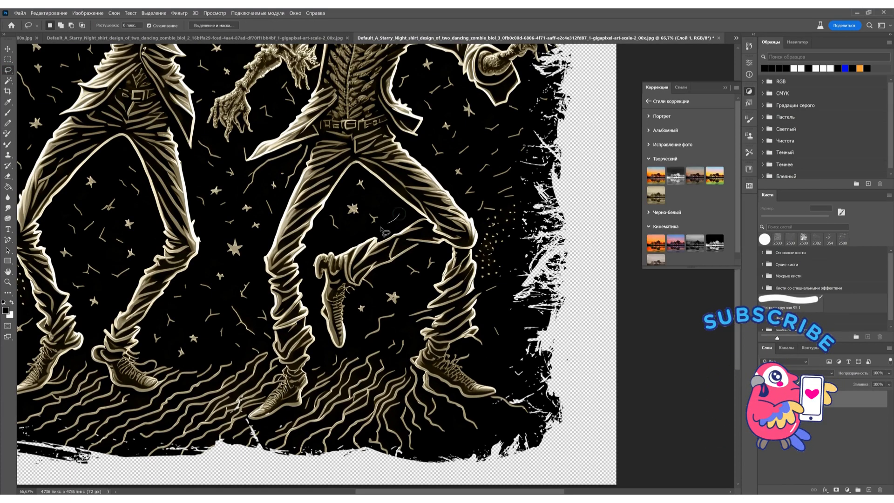
mouse_move(383, 229)
mouse_down()
mouse_move(311, 255)
mouse_move(319, 321)
mouse_move(337, 354)
mouse_move(358, 347)
mouse_move(353, 303)
mouse_move(385, 289)
mouse_move(421, 252)
mouse_move(443, 247)
mouse_up()
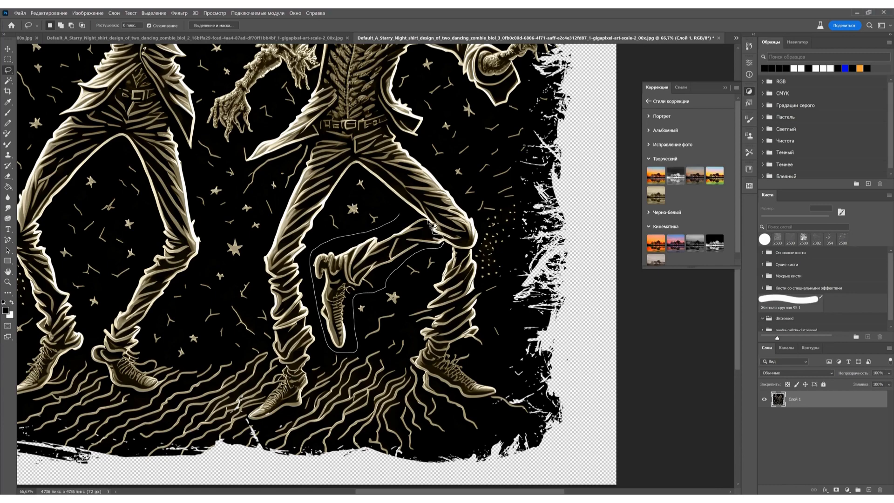
drag(405, 218, 402, 215)
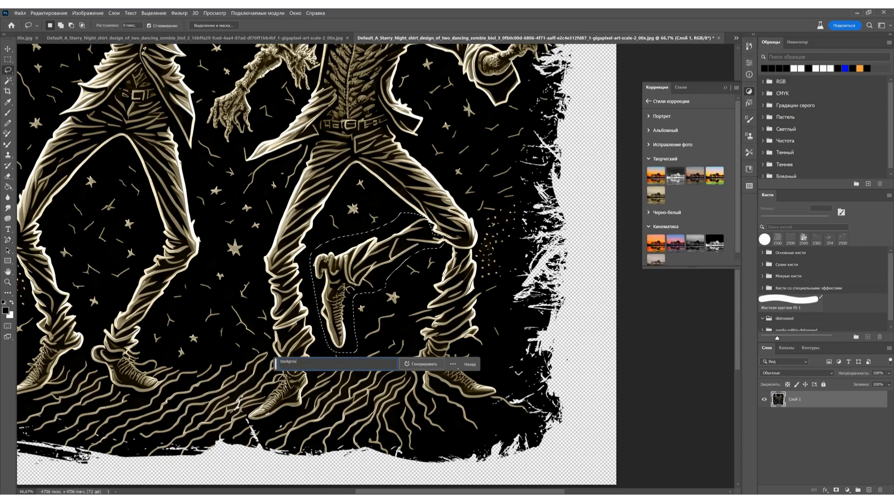
click(420, 364)
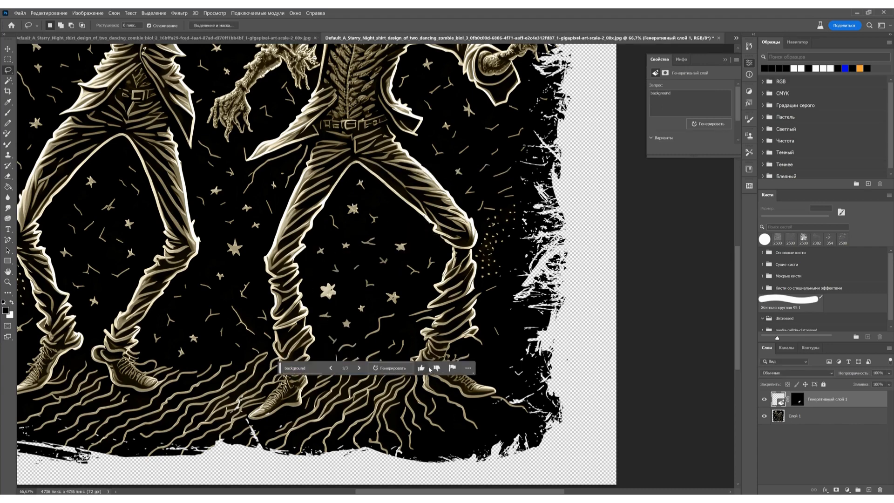
- Merge the generative layer with Слой 1 by merging the visible layers
click(7, 282)
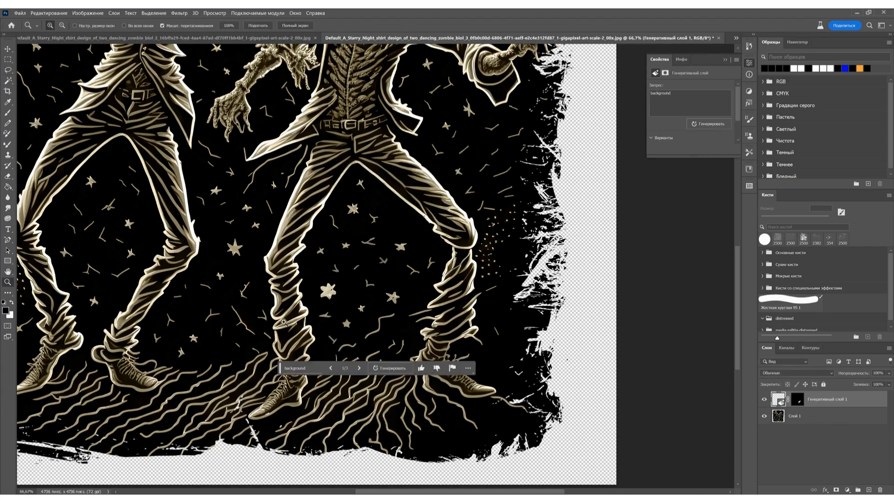
right_click(833, 399)
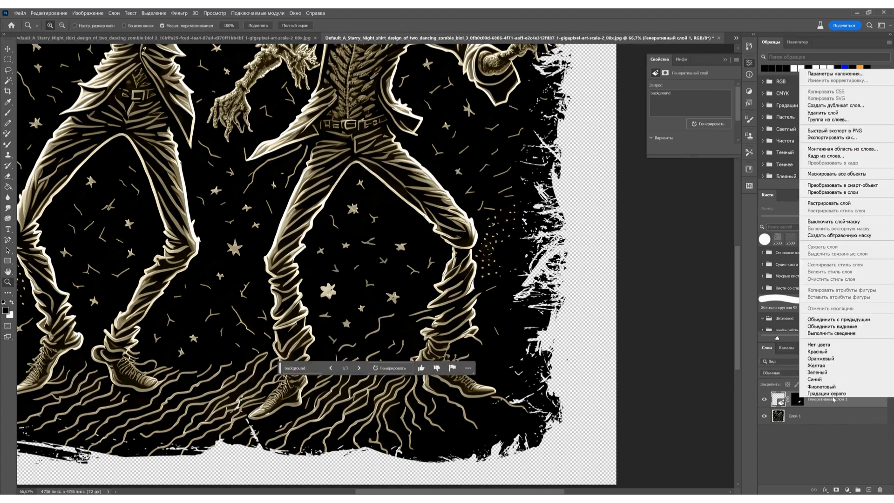
click(833, 326)
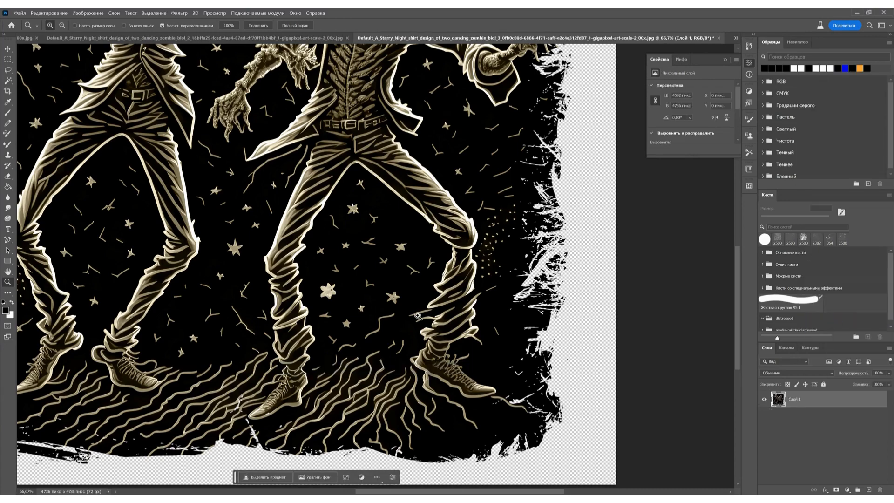
- Export the sepia design as a transparent 4736 x 4736 PNG in the png folder, adding "-s" to the file name
drag(417, 315, 365, 317)
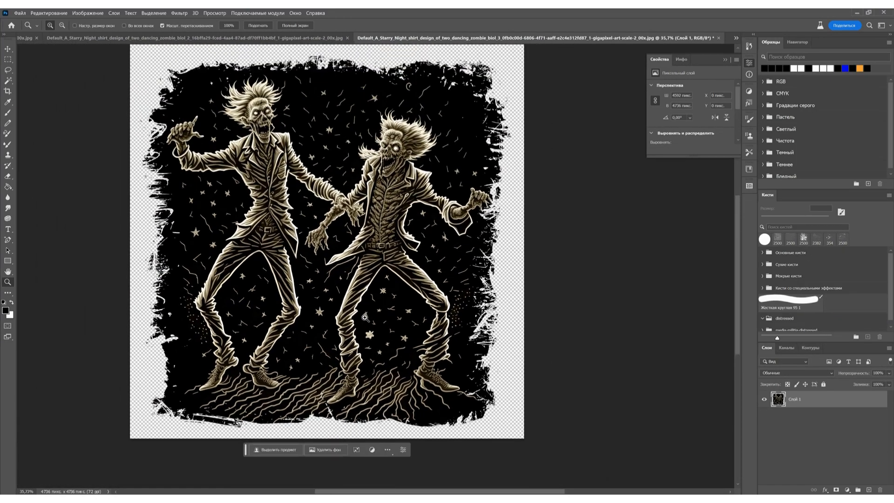
click(19, 13)
mouse_move(51, 145)
click(158, 154)
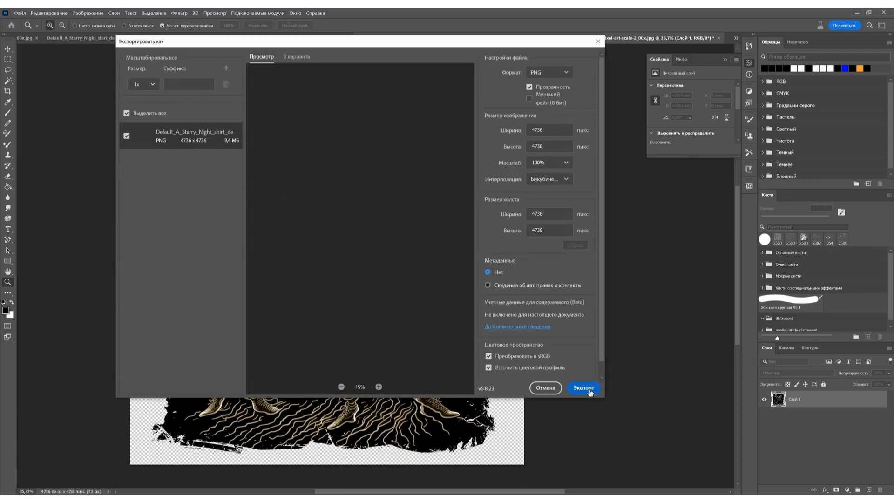
click(591, 390)
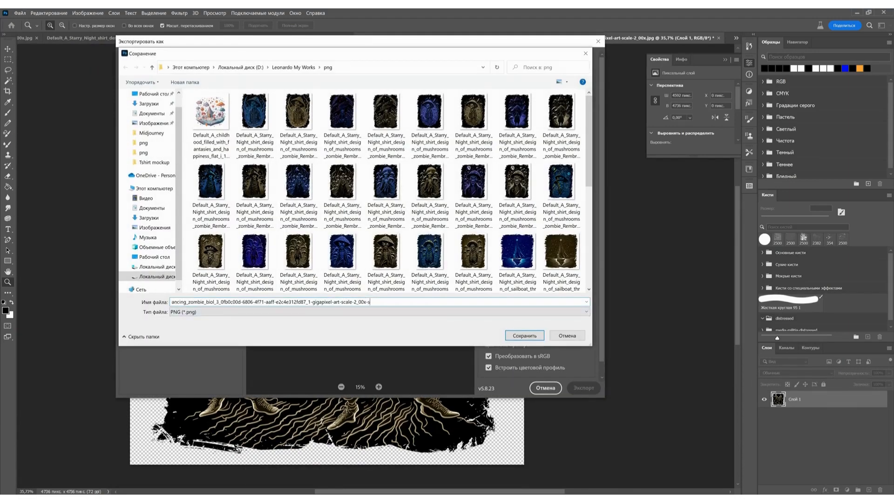
key(Return)
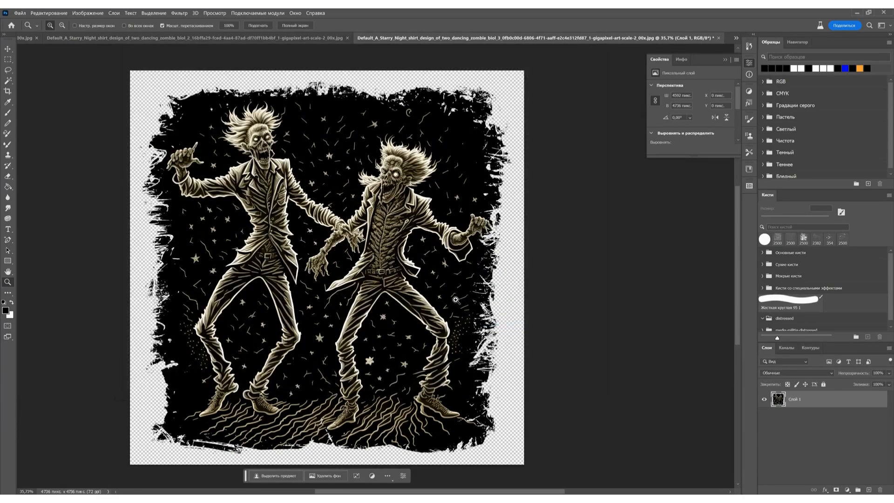